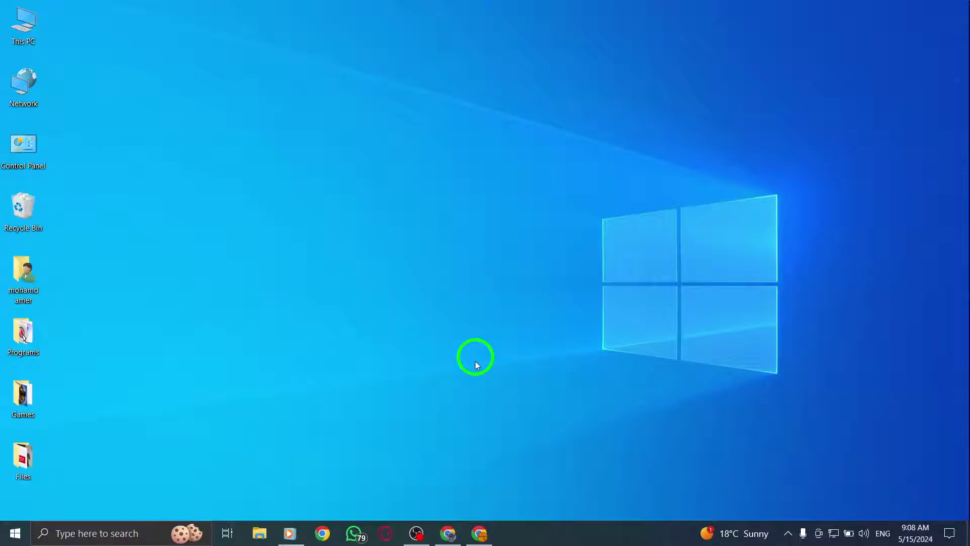
Bring up Chrome, load Instagram in a new tab and go to your own profile page.
{"action": "left_click", "coordinate": [450, 527]}
{"action": "left_click", "coordinate": [184, 12]}
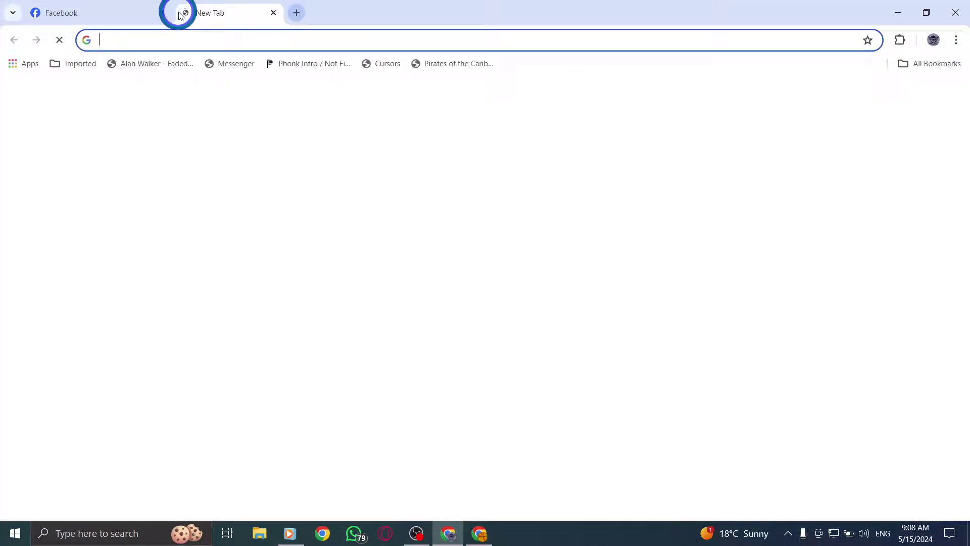
{"action": "left_click", "coordinate": [509, 343]}
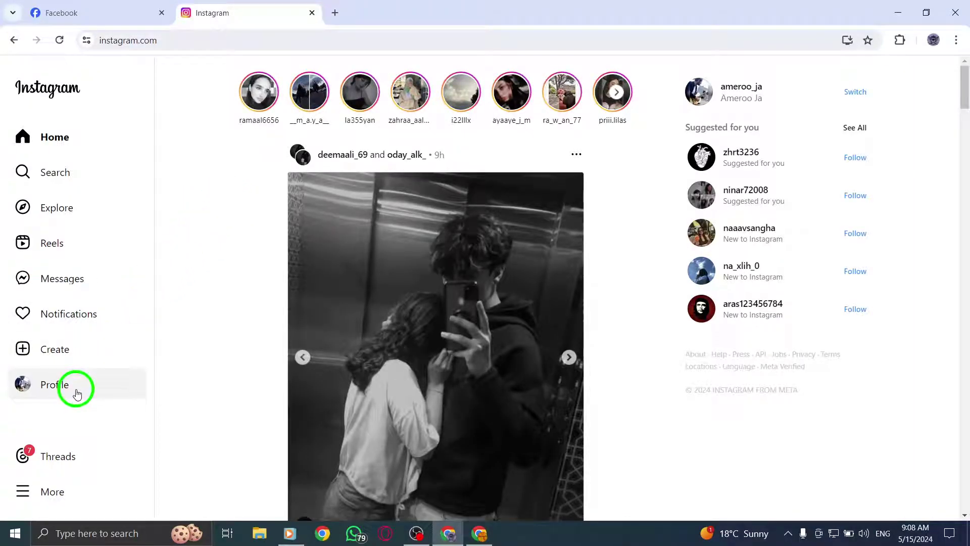
{"action": "left_click", "coordinate": [48, 385]}
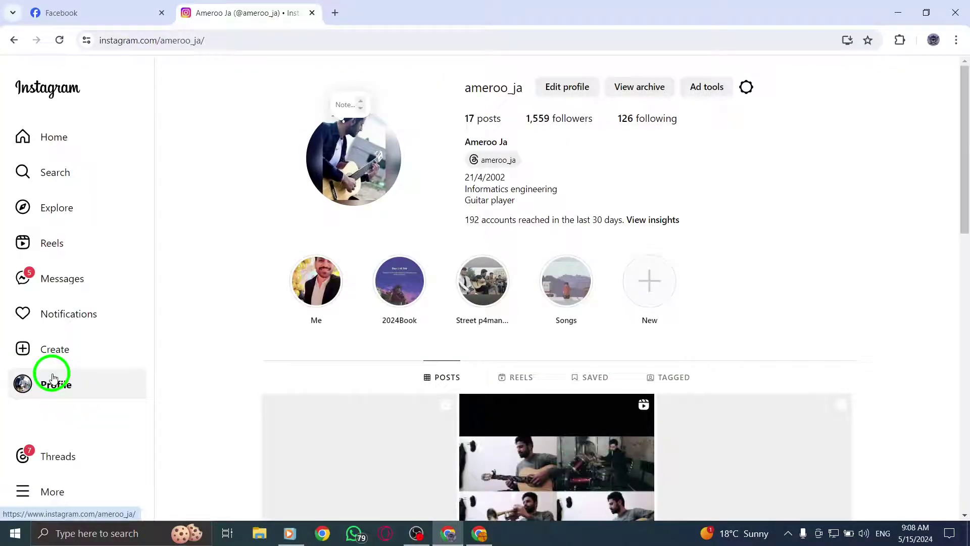
Go to the Edit profile settings page from the profile.
{"action": "left_click", "coordinate": [567, 89]}
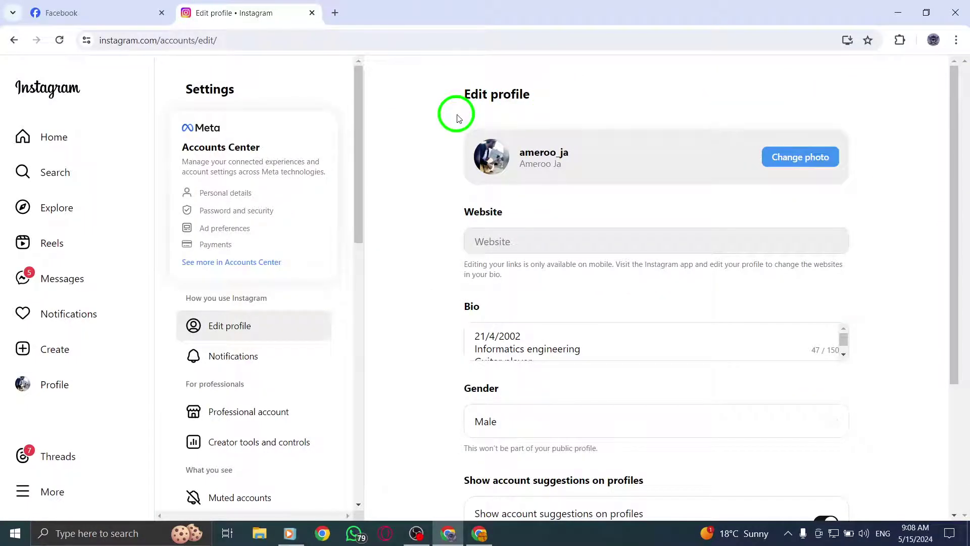
{"action": "scroll", "coordinate": [260, 189], "scroll_direction": "down", "scroll_amount": 5}
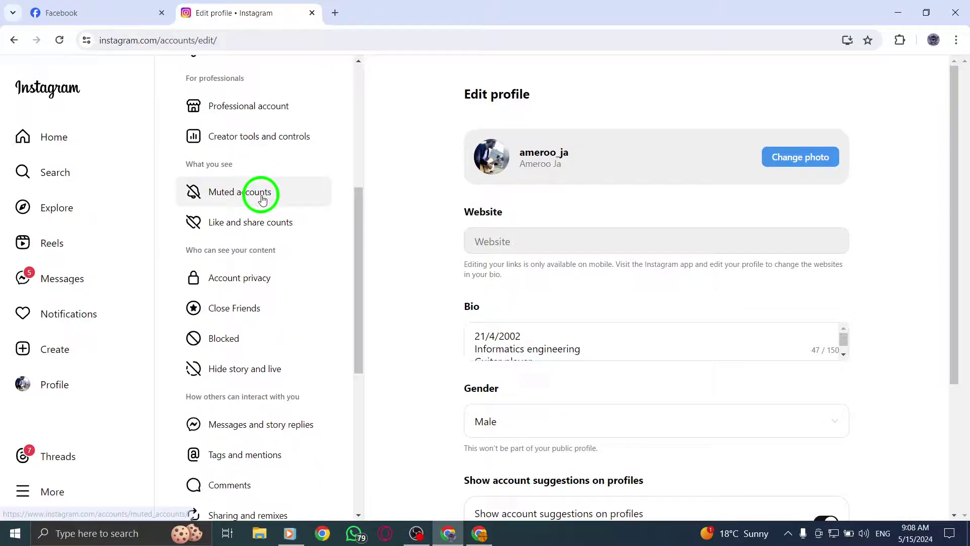
{"action": "scroll", "coordinate": [294, 187], "scroll_direction": "down", "scroll_amount": 2}
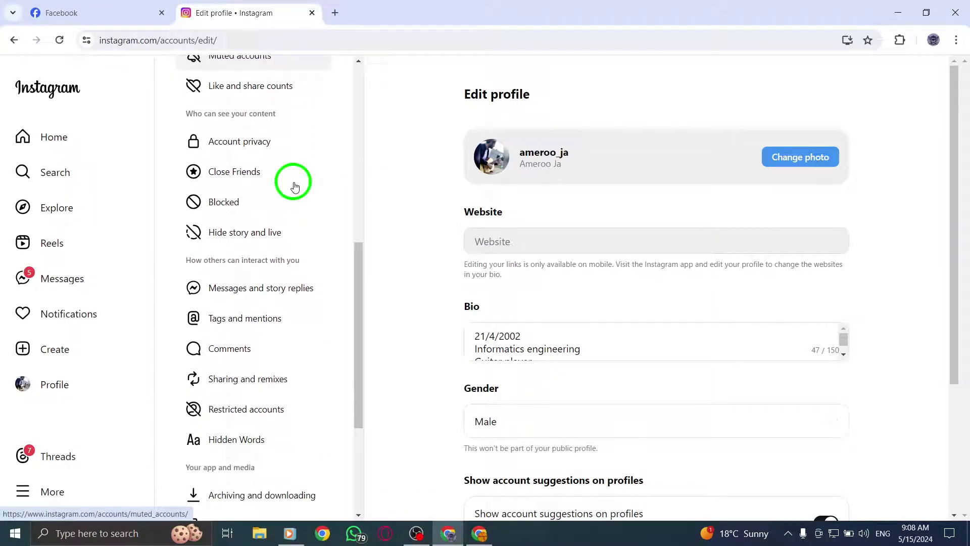
{"action": "scroll", "coordinate": [294, 187], "scroll_direction": "down", "scroll_amount": 1}
{"action": "scroll", "coordinate": [294, 187], "scroll_direction": "down", "scroll_amount": 1}
{"action": "scroll", "coordinate": [294, 187], "scroll_direction": "down", "scroll_amount": 1}
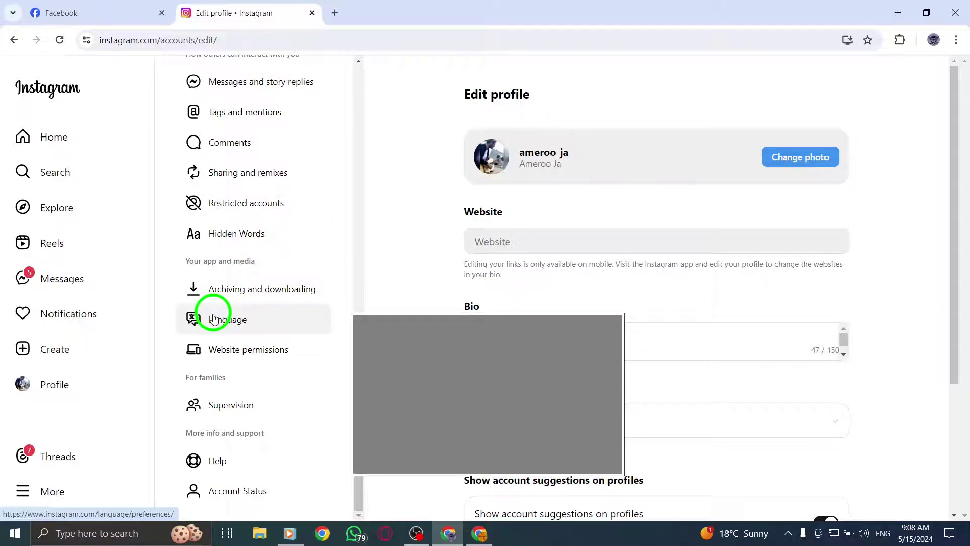
Show the Language preferences page with English checked as the app language.
{"action": "left_click", "coordinate": [215, 320]}
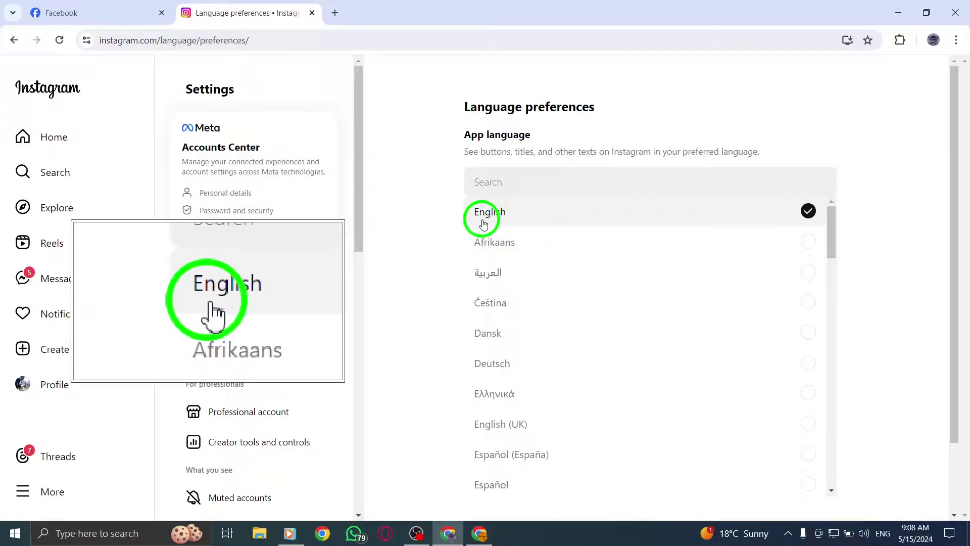
Return to the Instagram home feed and close the Chrome window.
{"action": "left_click", "coordinate": [68, 137]}
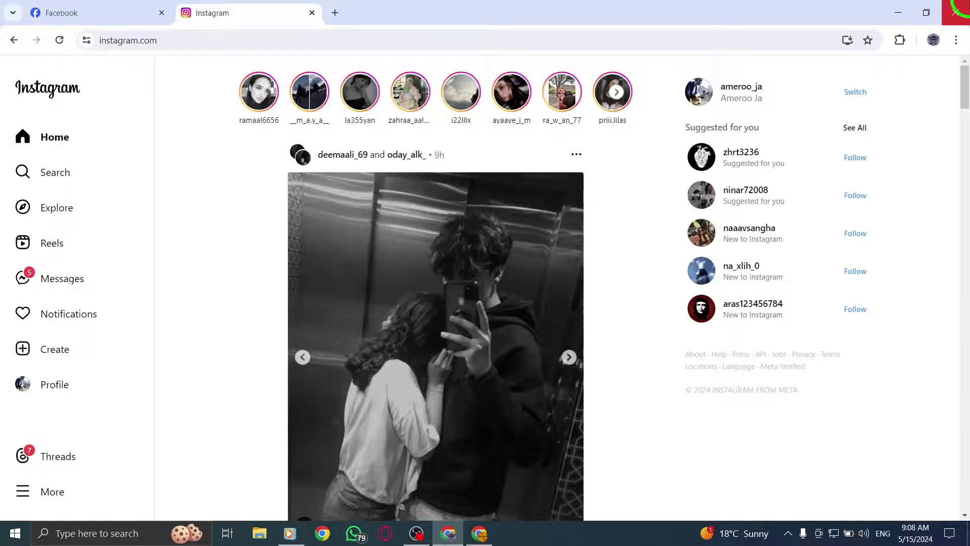
{"action": "left_click", "coordinate": [957, 11]}
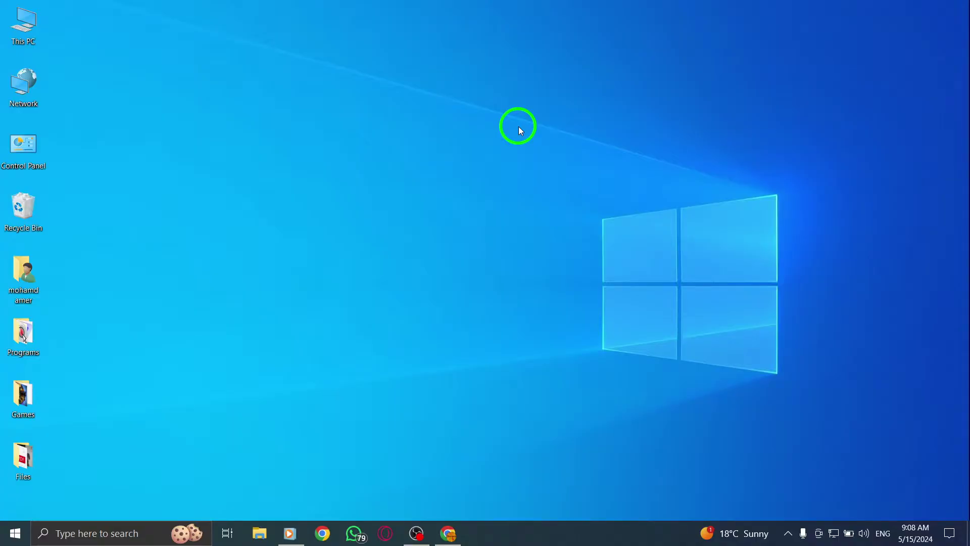
Relaunch Chrome from the taskbar with a profile, landing on the Google New Tab page.
{"action": "left_click", "coordinate": [322, 533]}
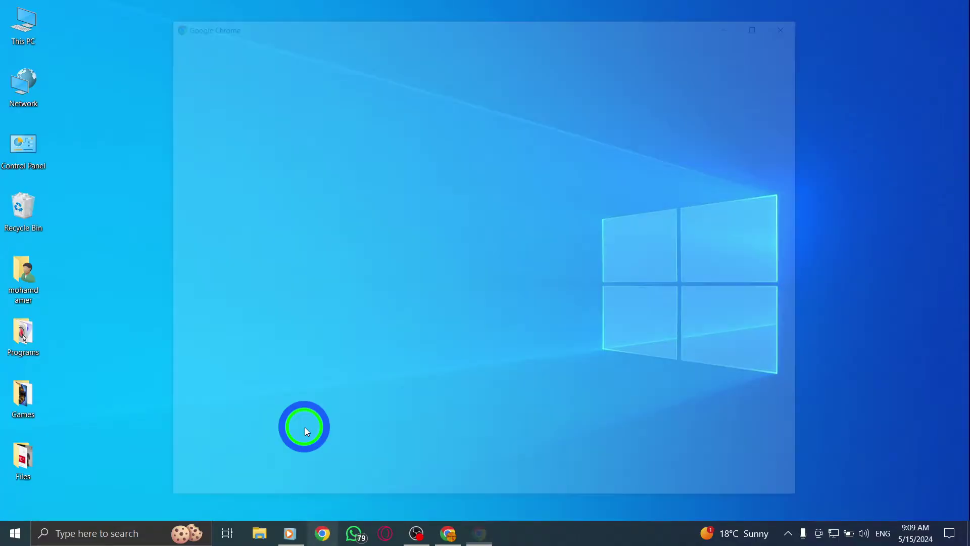
{"action": "left_click", "coordinate": [311, 318]}
{"action": "left_click", "coordinate": [926, 16]}
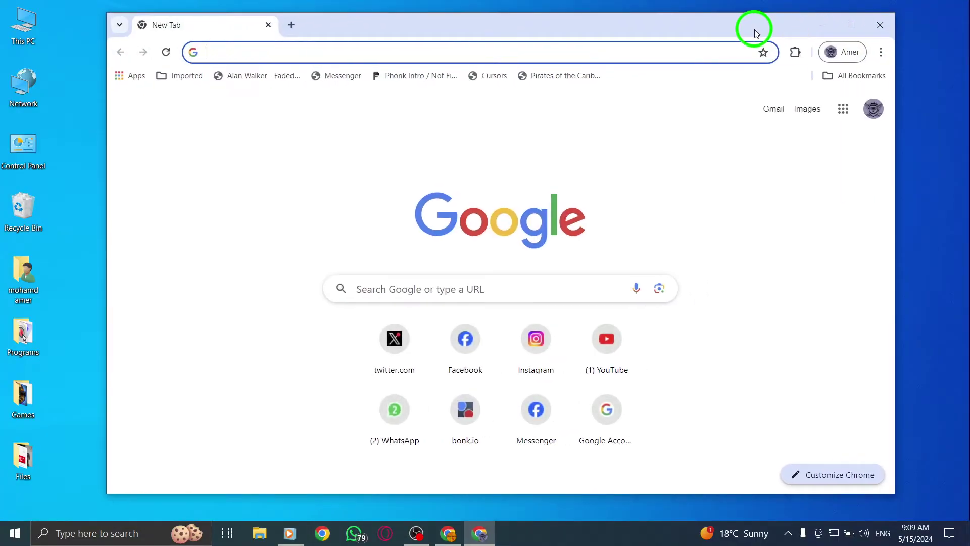